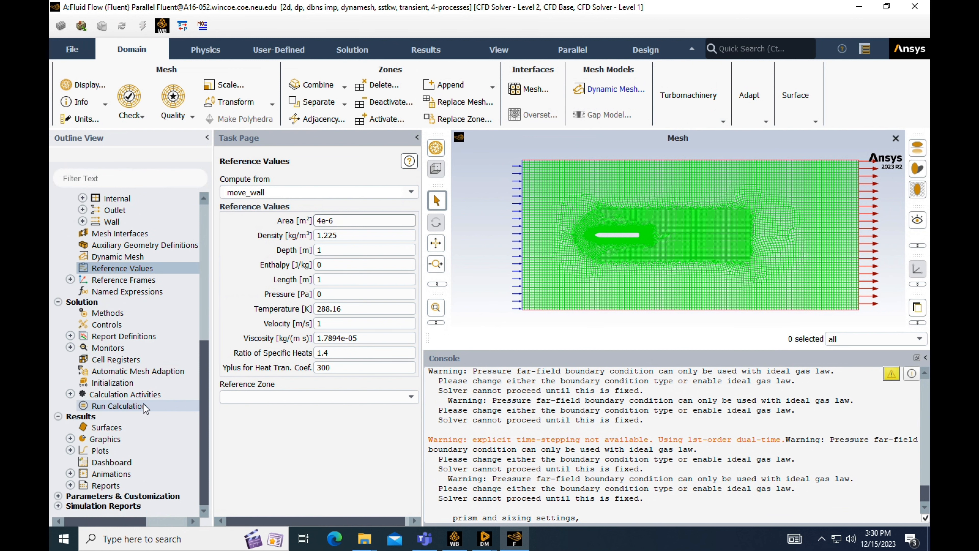
- Create a drag force report definition on move_wall with report file, report plot, console printing and output parameter enabled
click(70, 336)
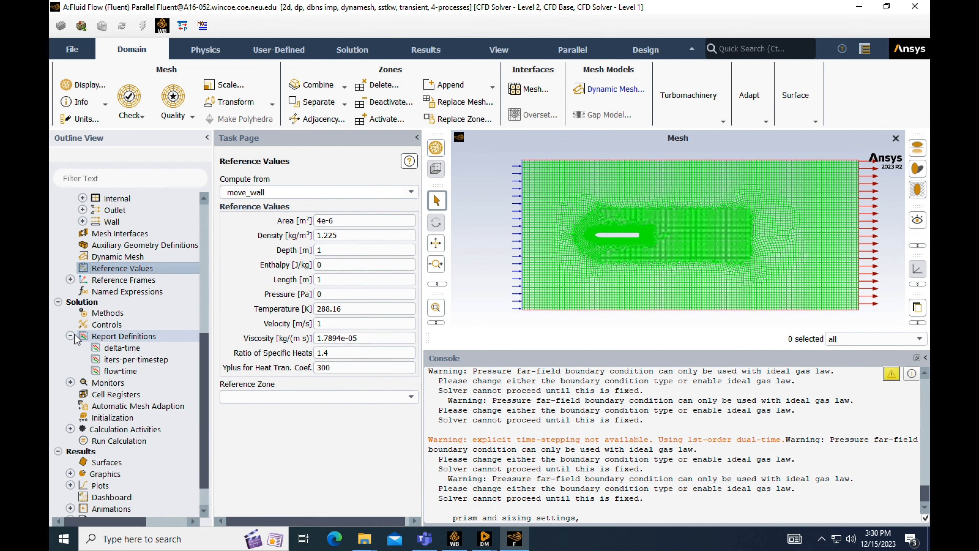
double_click(119, 337)
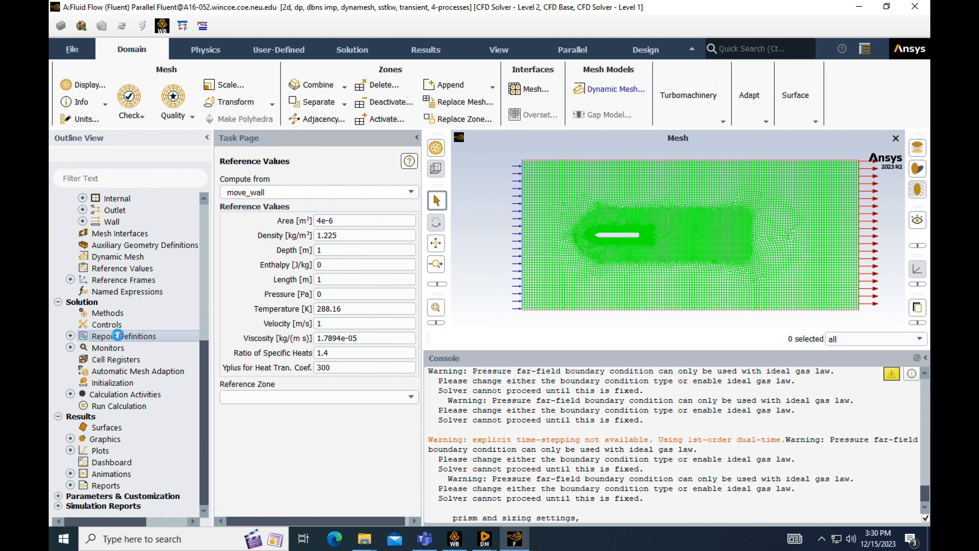
click(325, 236)
click(405, 276)
click(484, 106)
click(495, 149)
click(296, 386)
click(296, 401)
click(296, 432)
click(293, 452)
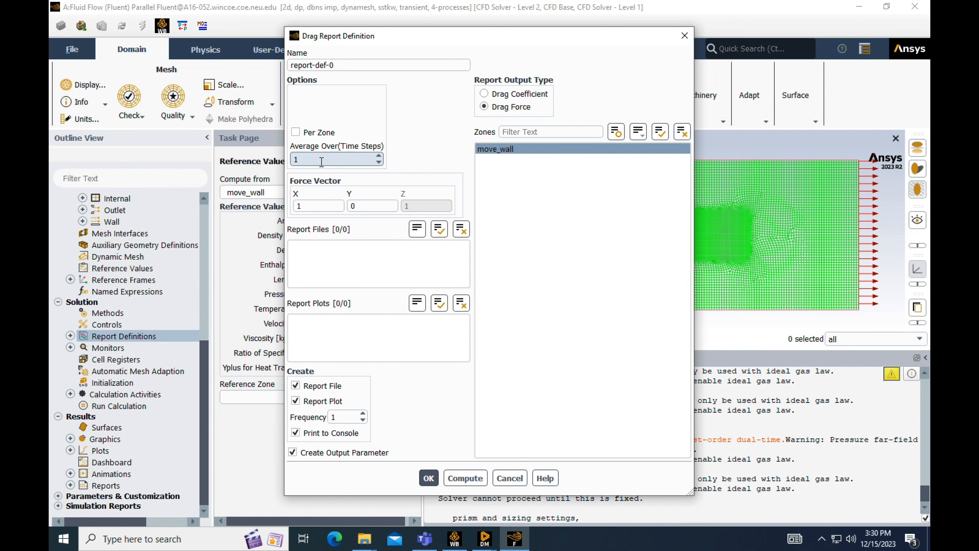
click(429, 482)
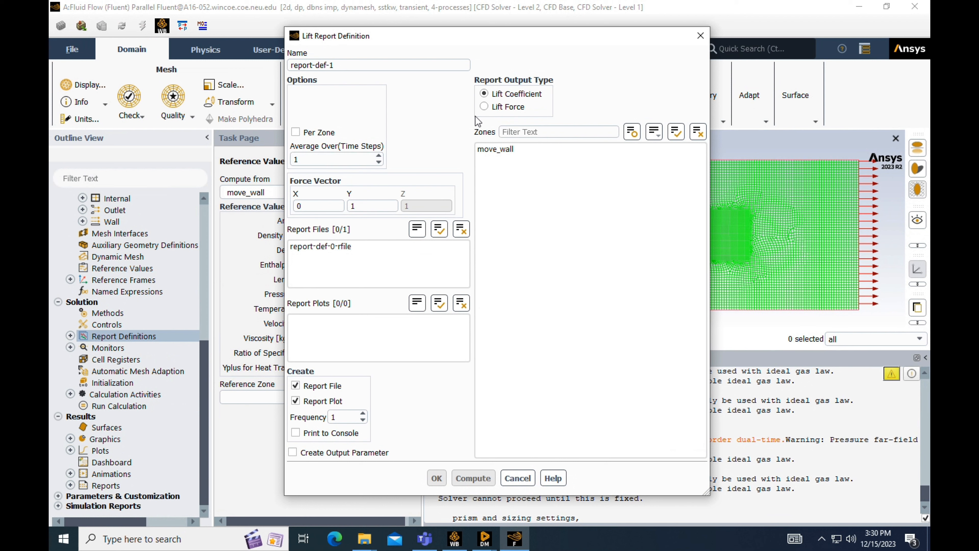
- Define a lift force report on move_wall with report file, report plot, console printing and output parameter enabled
click(481, 109)
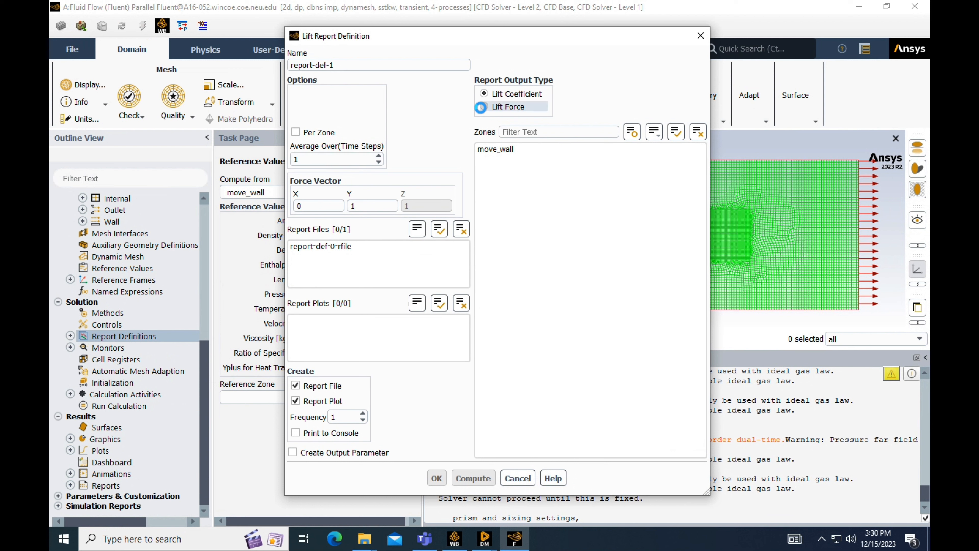
click(499, 152)
click(348, 435)
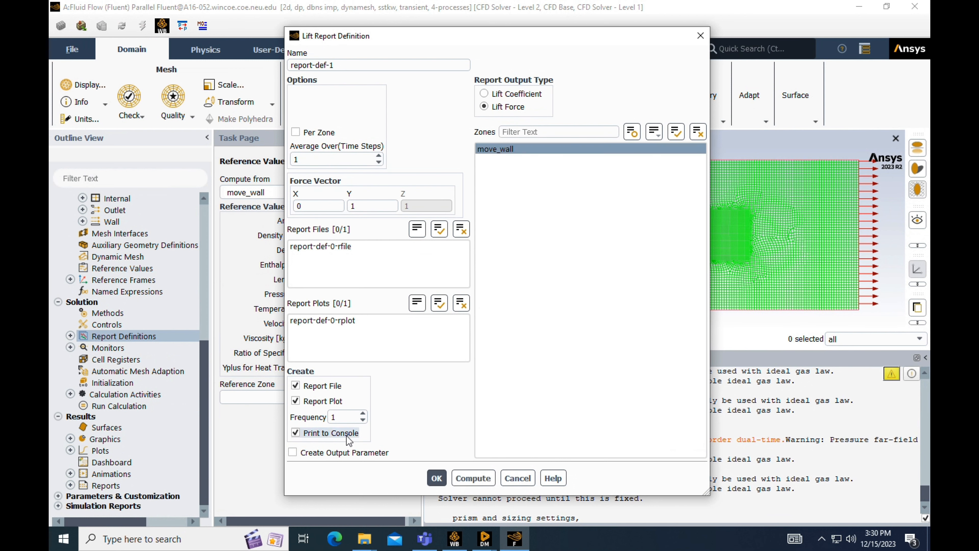
click(351, 454)
click(437, 477)
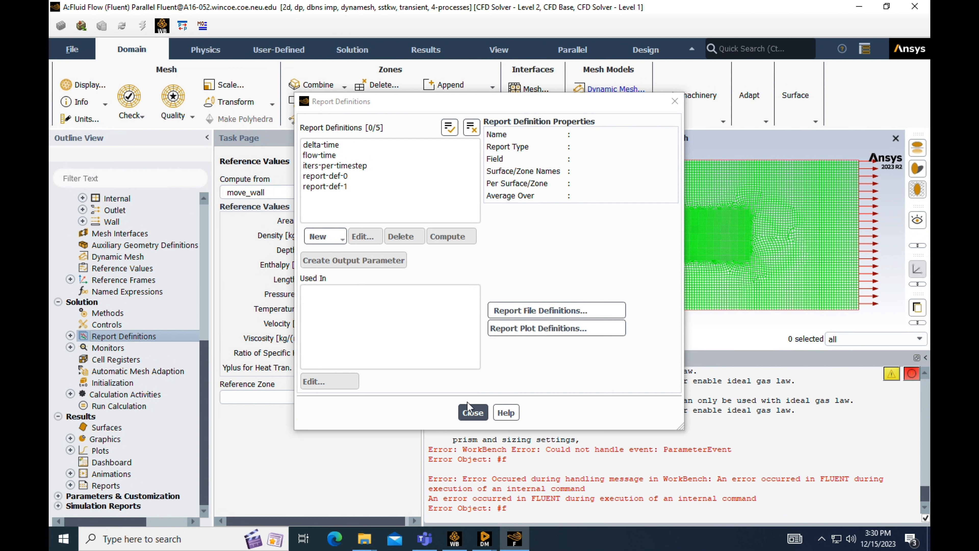
click(468, 413)
- Rename the report file containing the lift definition as report-lift
click(70, 347)
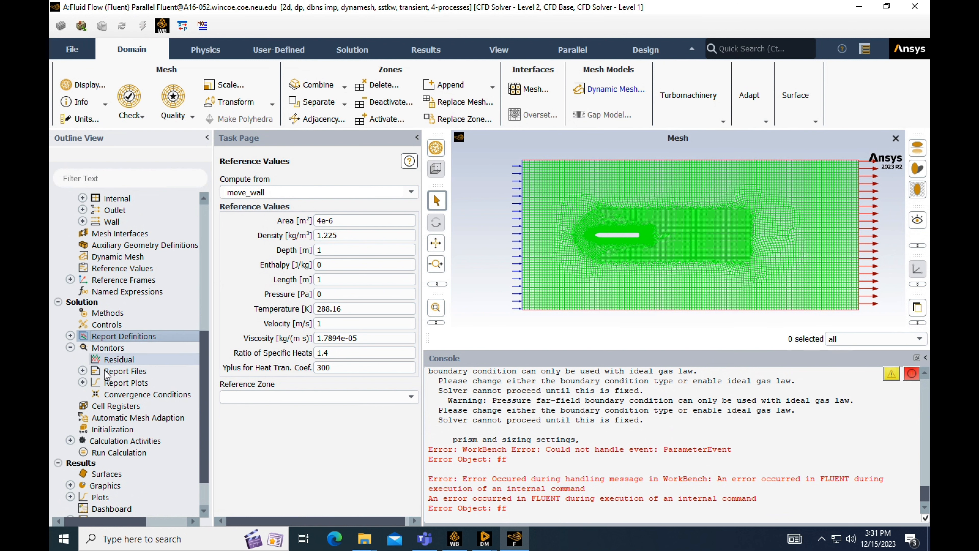
click(83, 370)
double_click(128, 394)
click(349, 132)
key(BackSpace)
key(BackSpace)
key(BackSpace)
key(BackSpace)
key(BackSpace)
key(BackSpace)
key(BackSpace)
key(BackSpace)
key(BackSpace)
key(BackSpace)
key(BackSpace)
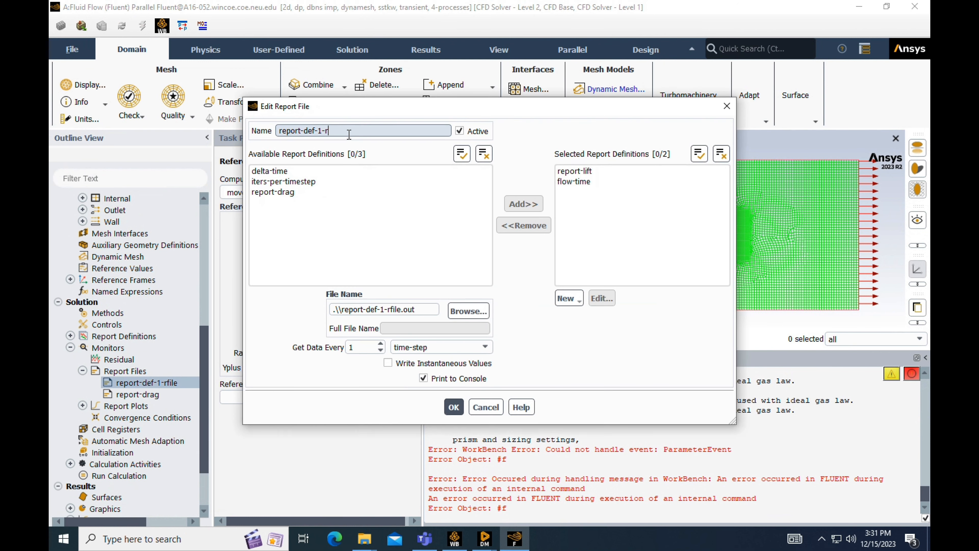
text(lift)
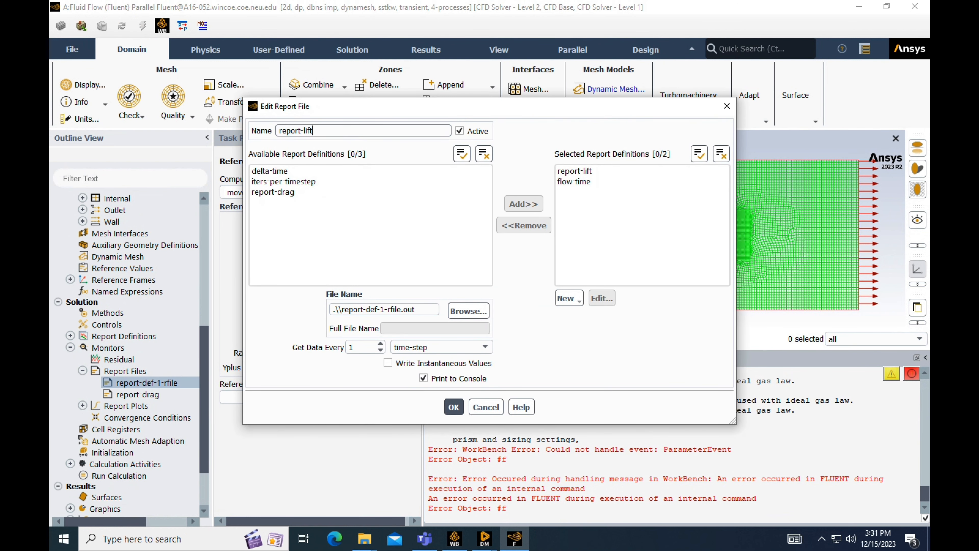
click(453, 407)
- Initialize the solution with the standard initialization values
scroll(127, 386, down, 2)
double_click(112, 383)
scroll(312, 347, down, 2)
click(237, 441)
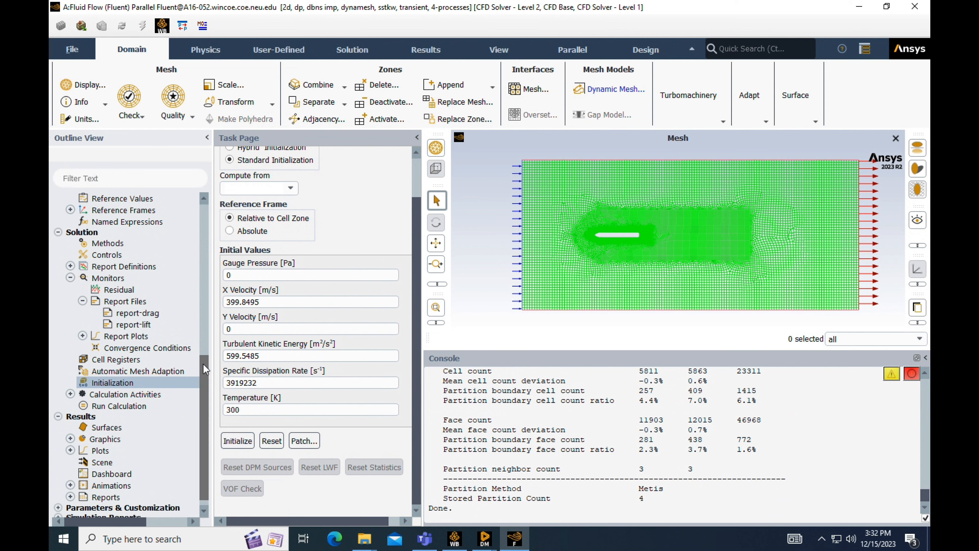
- Create the contours contour-pressure, contour-xvel, contour-yvel and contour-mach, with contour-mach showing filled Mach number
drag(203, 363, 203, 374)
click(70, 427)
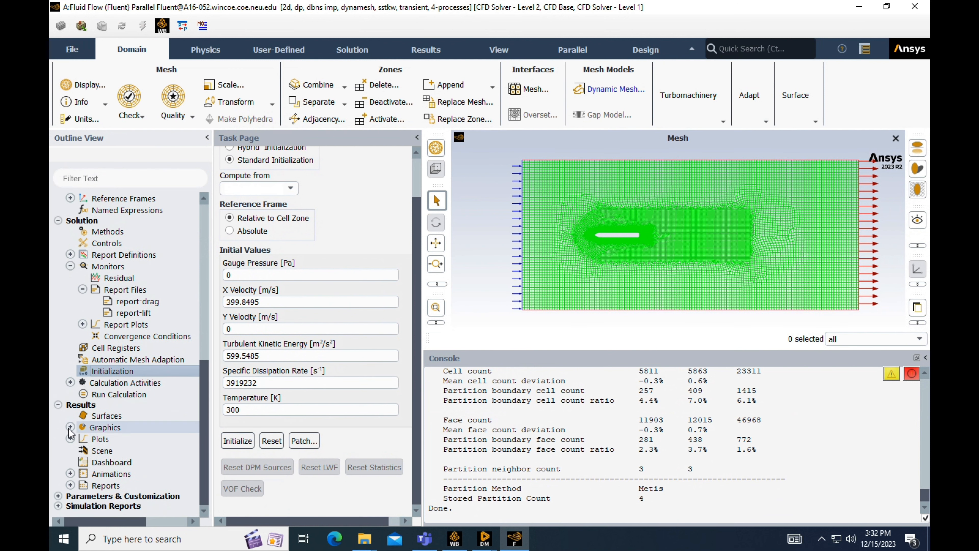
double_click(120, 451)
text(pressure)
click(177, 383)
text(xvel)
click(176, 382)
text(yvel)
click(176, 383)
click(191, 383)
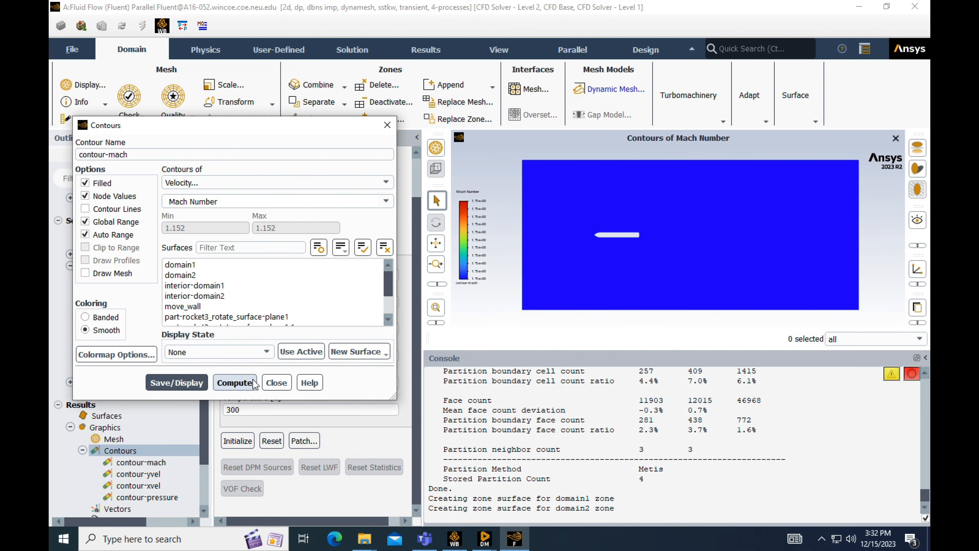
click(274, 383)
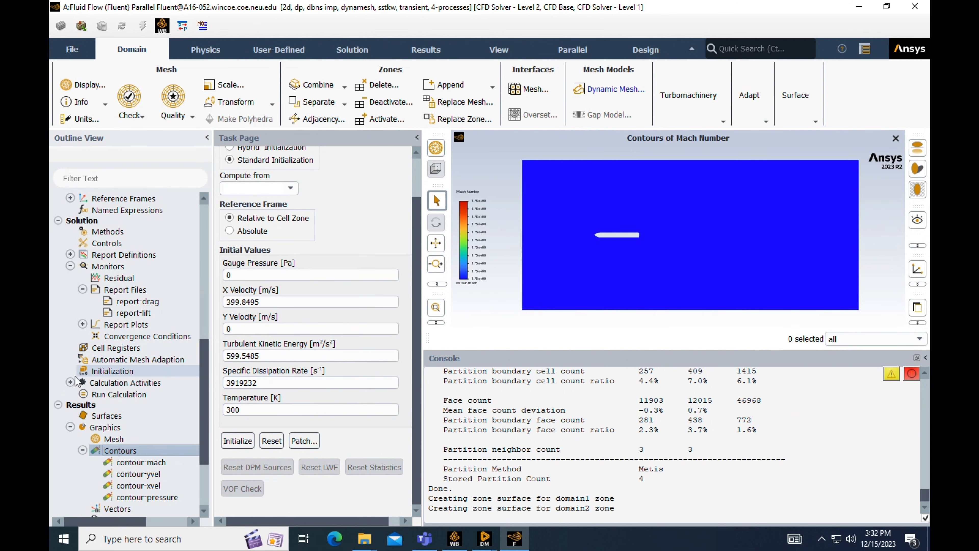
- Create a solution animation named with the suffix yvel that records the contour-yvel object
click(70, 382)
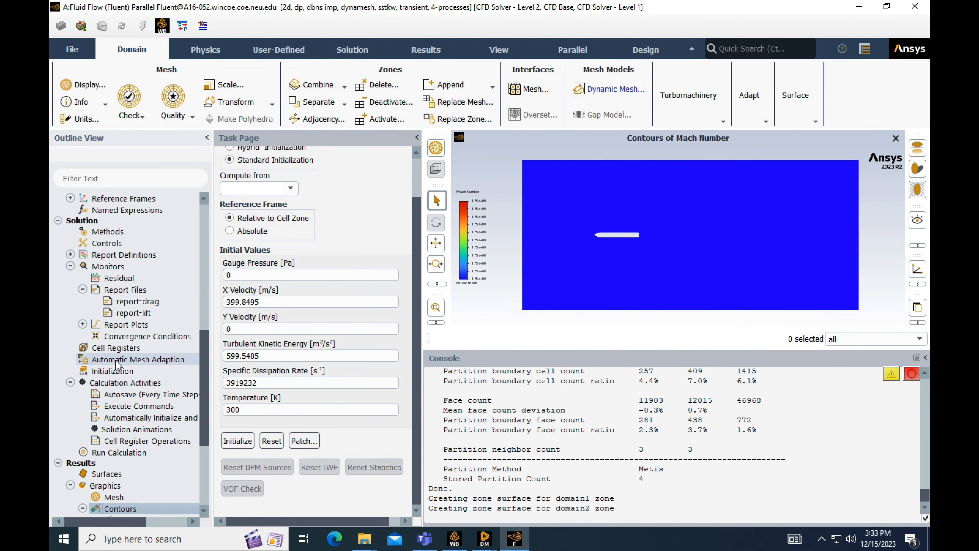
scroll(118, 363, down, 1)
double_click(117, 362)
scroll(735, 238, up, 2)
click(247, 149)
key(BackSpace)
text(yvel)
click(210, 291)
click(241, 430)
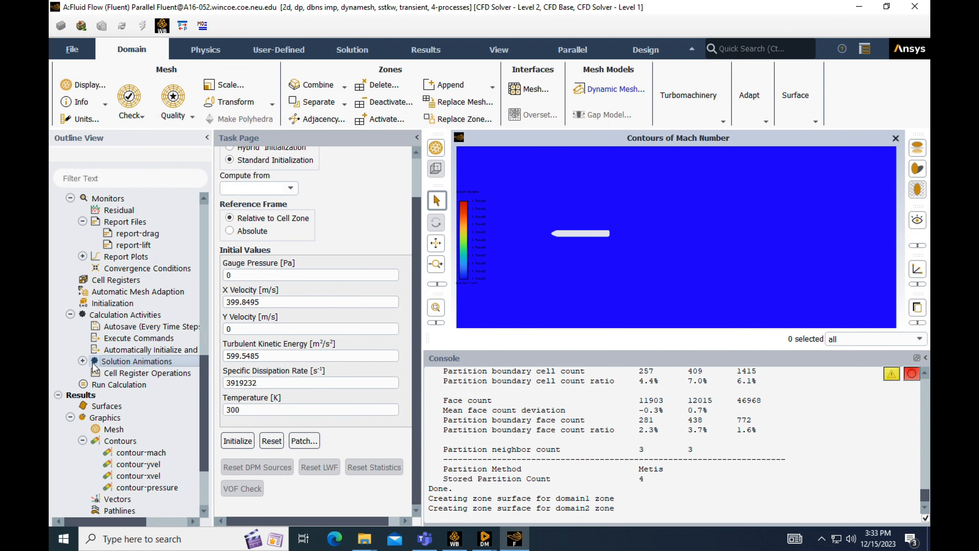
- Create a solution animation named animation-mach that records the contour-mach object
click(83, 361)
double_click(118, 363)
click(255, 149)
key(BackSpace)
text(mach)
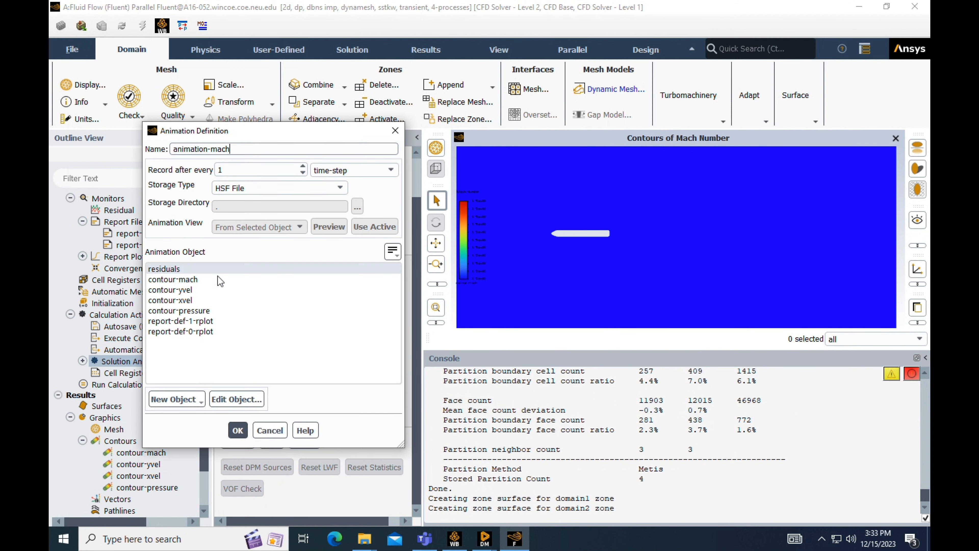
click(210, 280)
click(238, 431)
- Set animation-mach to record every 10 time steps as PPM images using the active view
click(82, 360)
double_click(141, 372)
click(401, 154)
text(0)
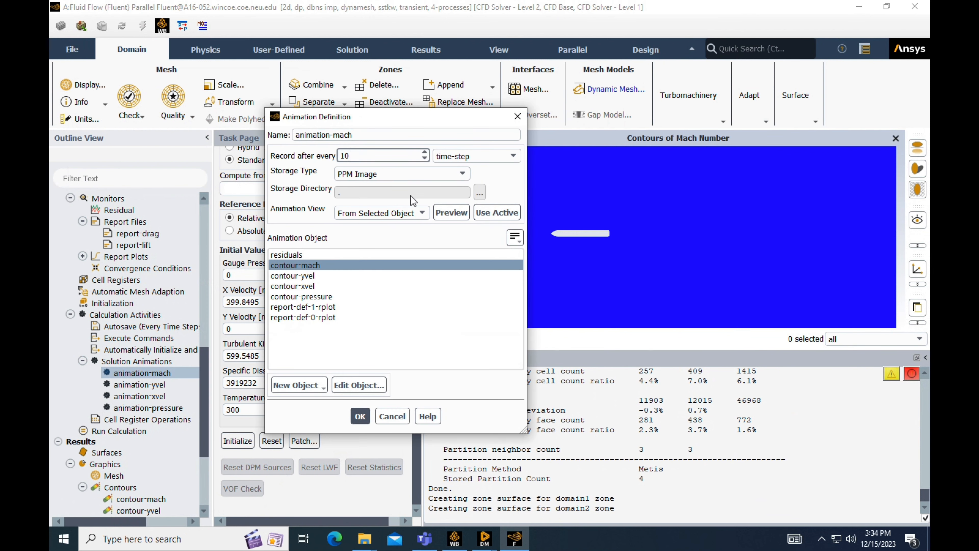
click(497, 212)
click(361, 416)
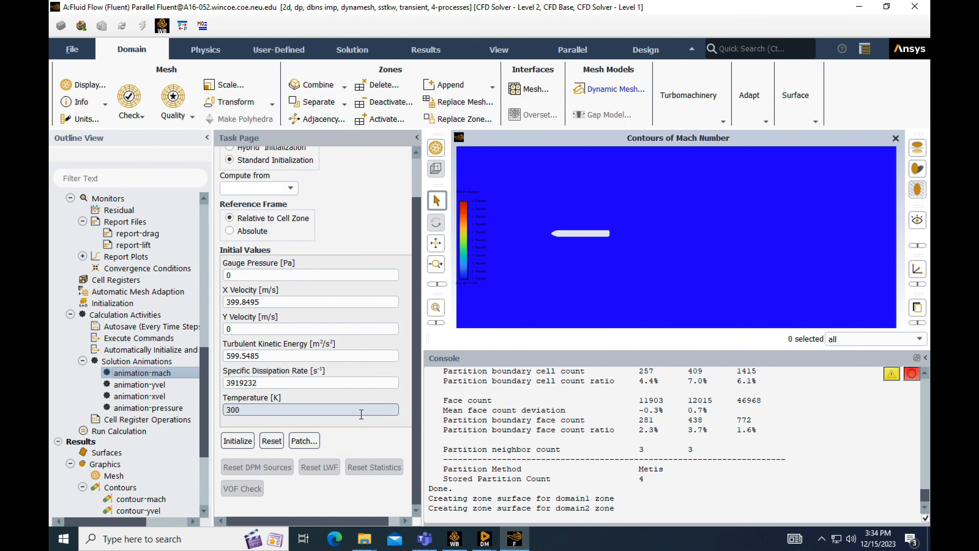
- Inspect the animation playback options and close them without changes
scroll(165, 351, down, 4)
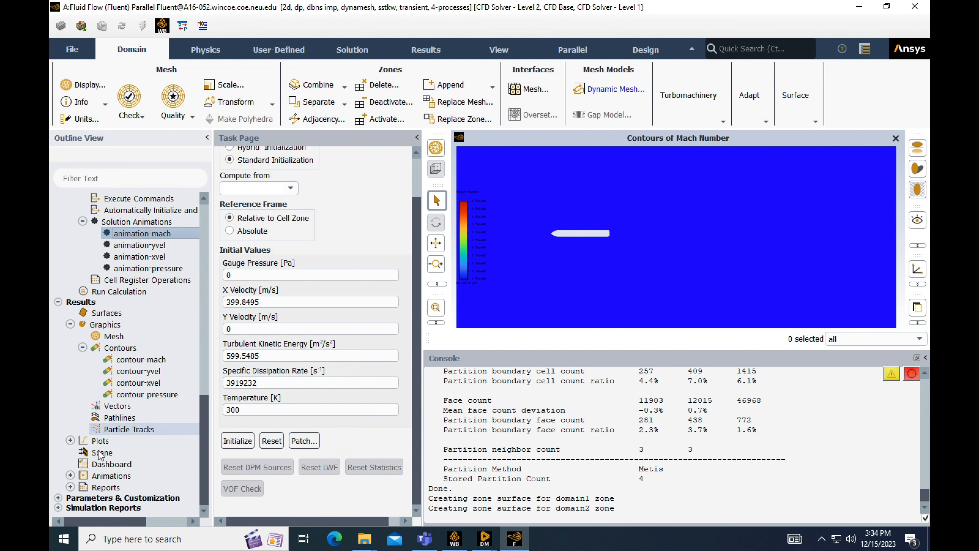
click(71, 476)
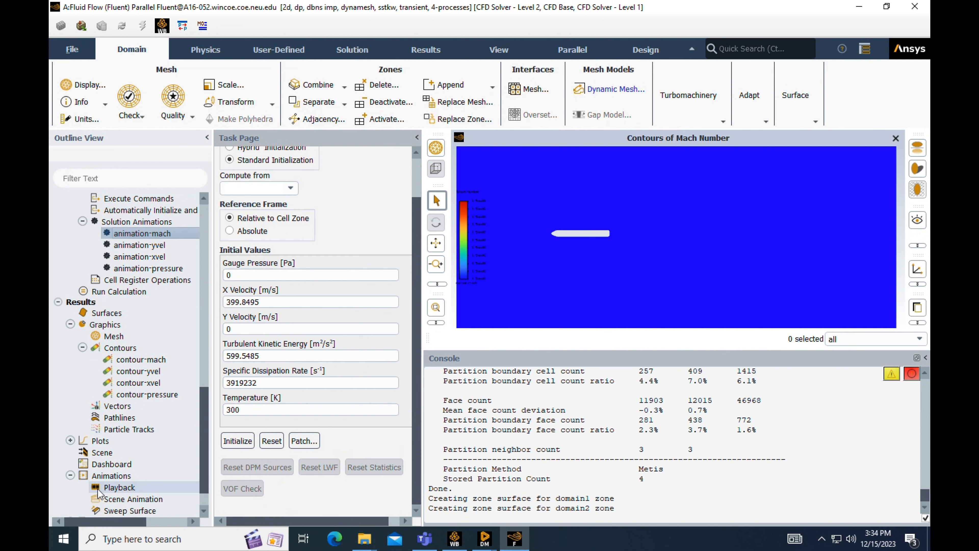
double_click(117, 487)
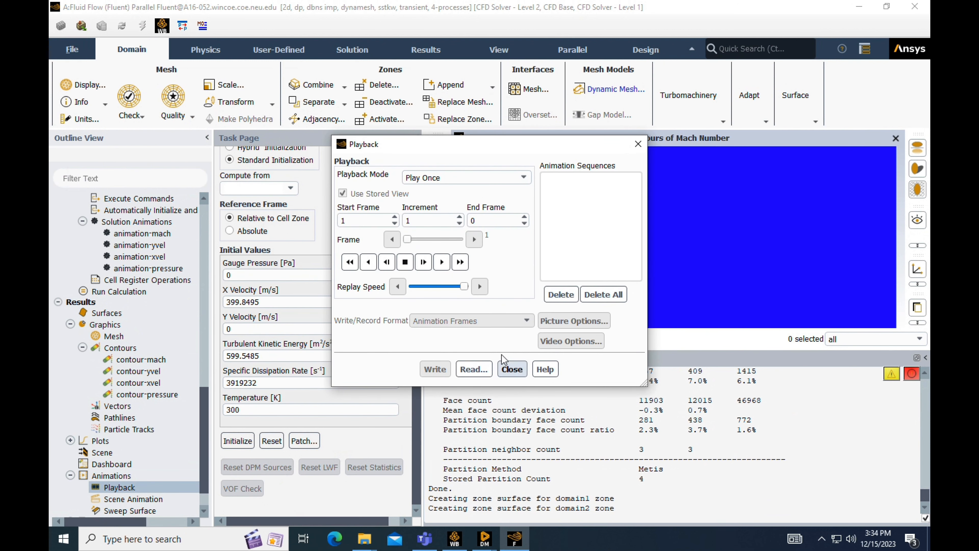
click(512, 369)
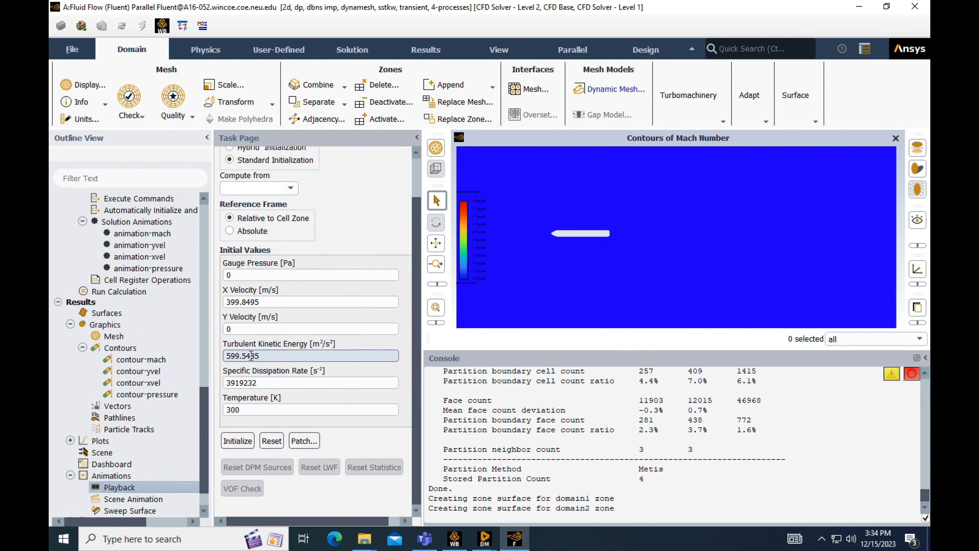
- Configure the run calculation with 3000 time steps and a time step size of 1e-6 s
click(111, 294)
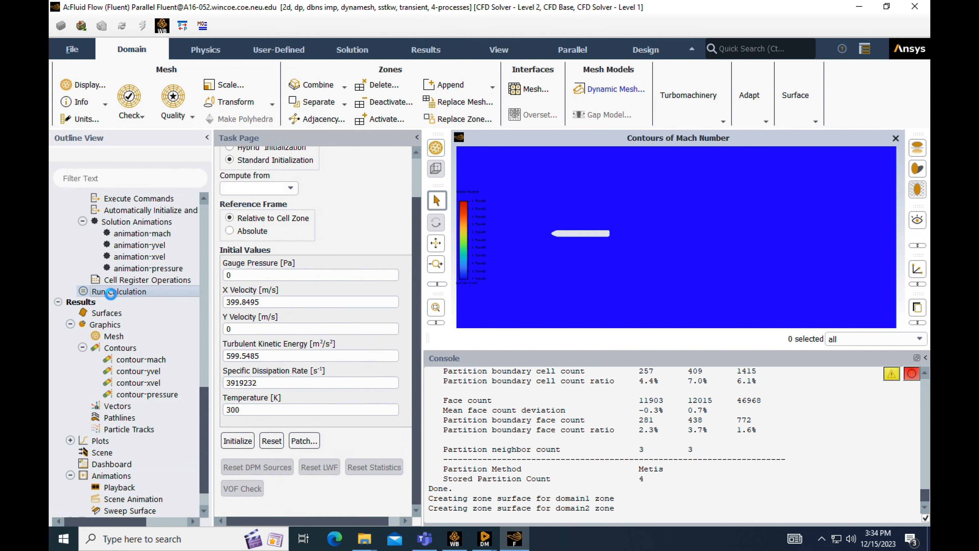
click(286, 275)
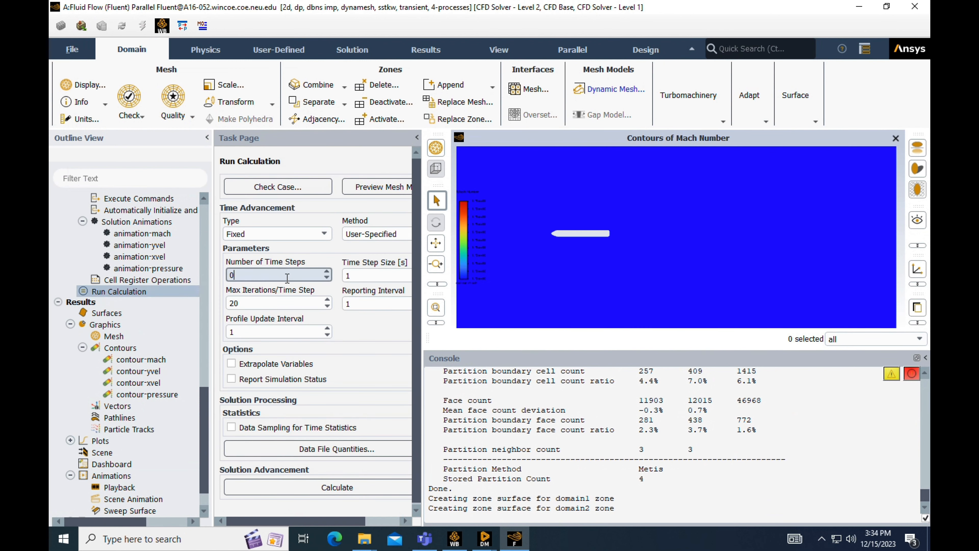
key(BackSpace)
text(3000)
click(362, 277)
text(e-6)
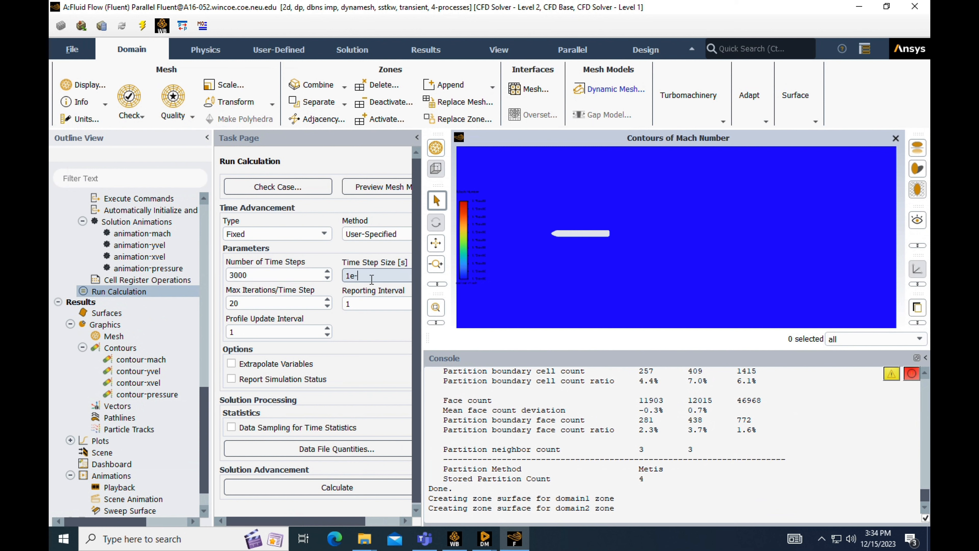
- Set 100 max iterations per time step and a reporting interval of 10, and start the calculation
click(261, 303)
key(BackSpace)
key(BackSpace)
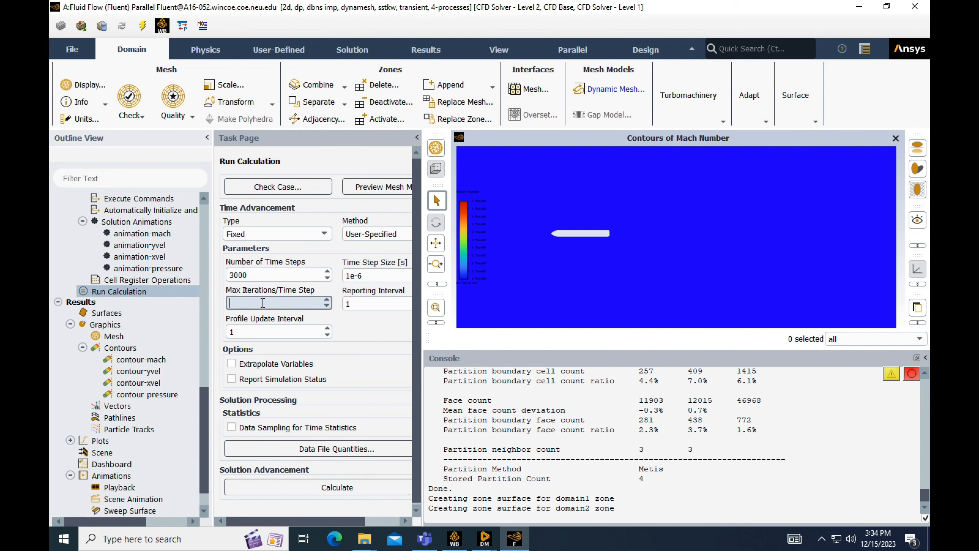
text(100)
click(359, 303)
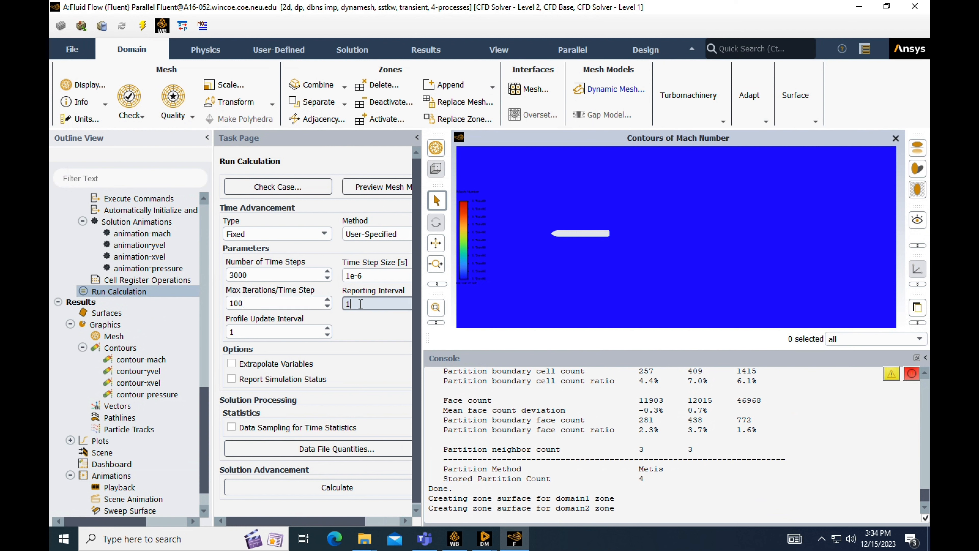
text(0)
click(349, 488)
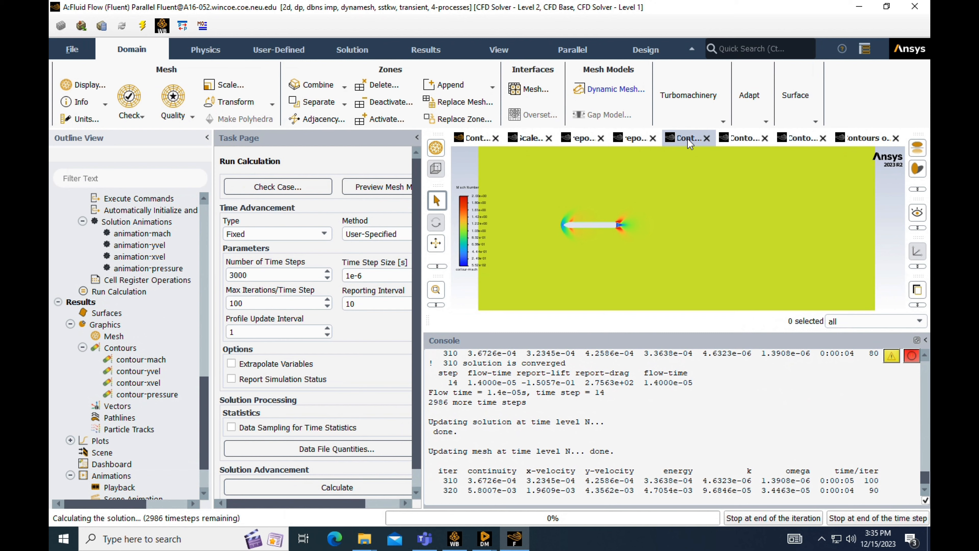
- Check the lift plot, drag plot and scaled residuals while the calculation is running
click(634, 140)
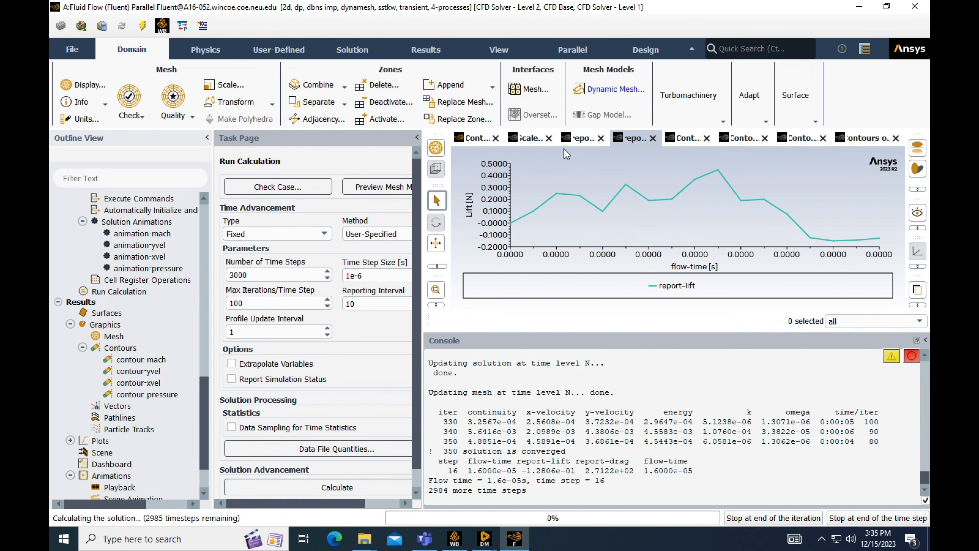
click(568, 140)
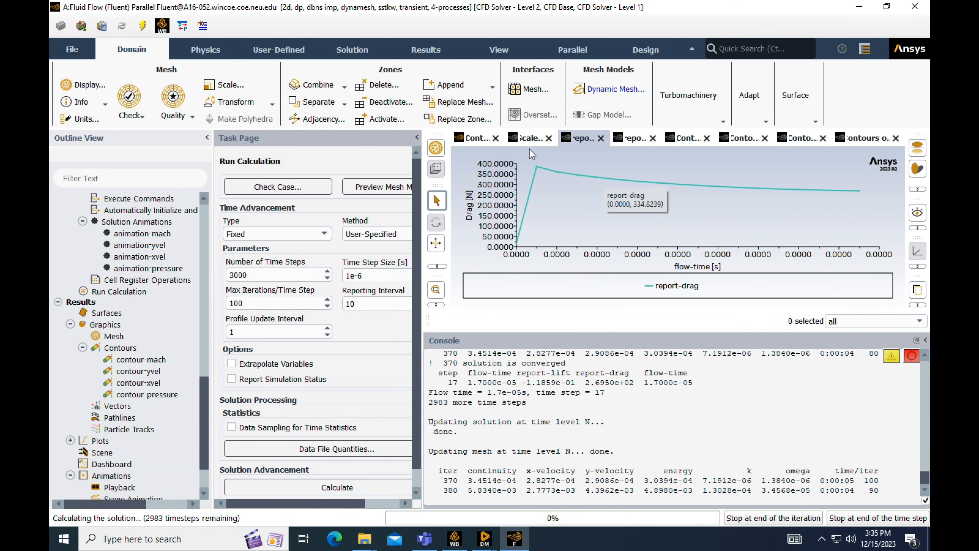
click(522, 140)
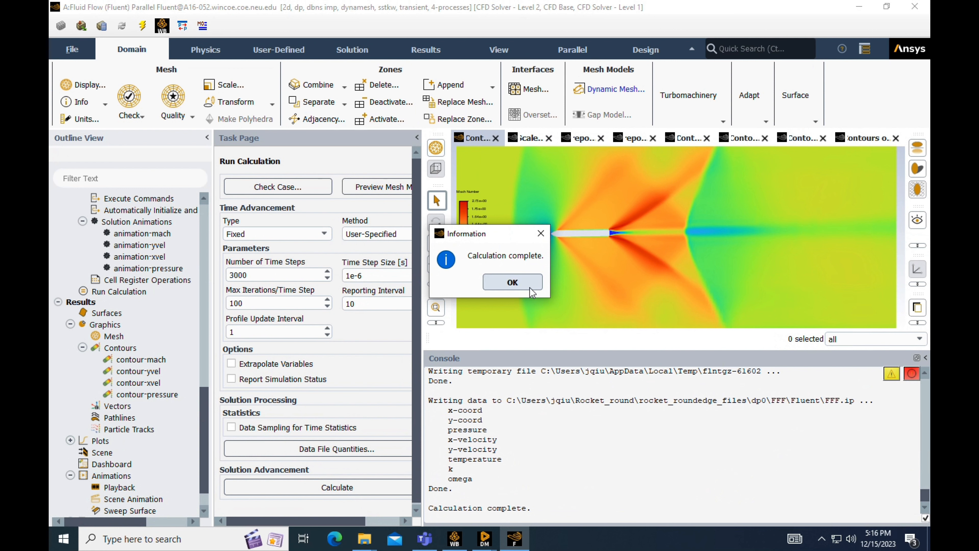
- Dismiss the completion notice and review the final lift plot and Mach number contour
click(524, 285)
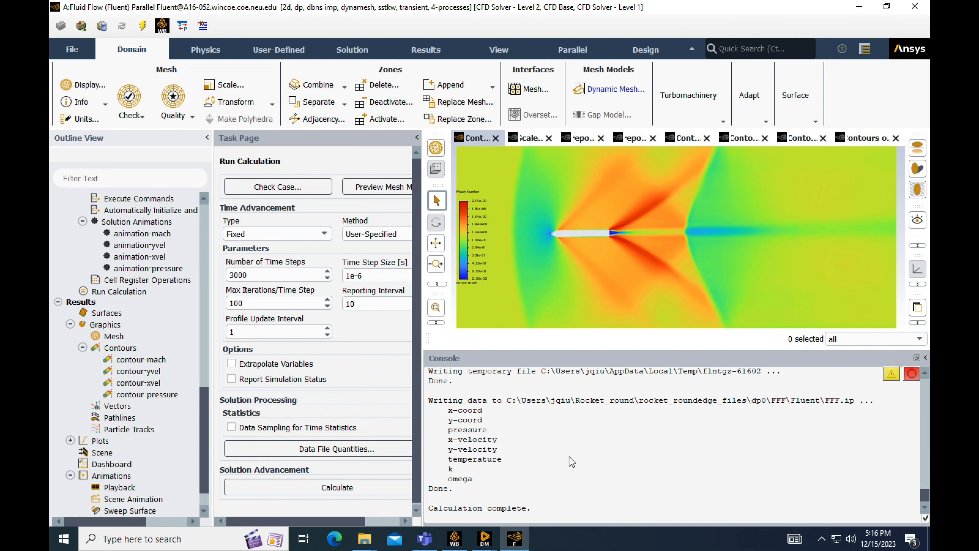
click(631, 138)
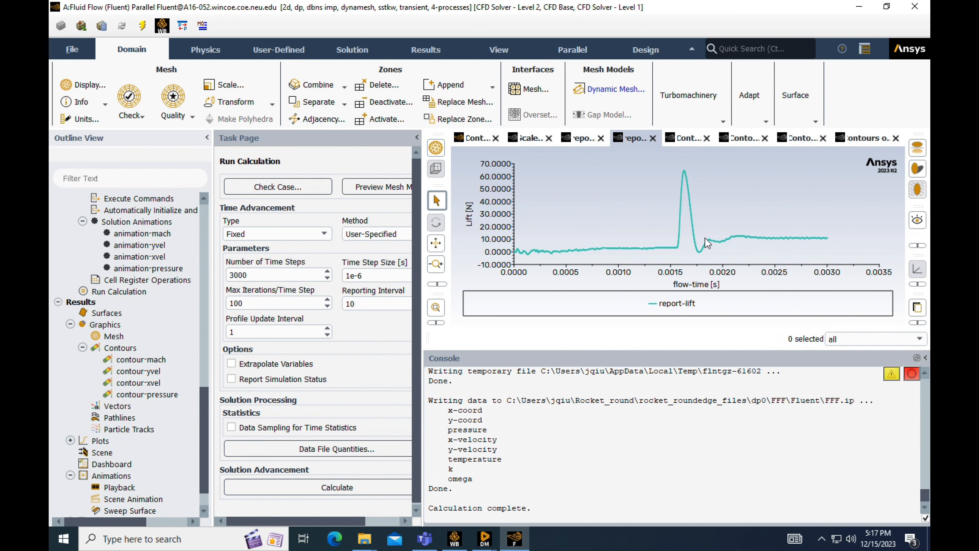
click(682, 138)
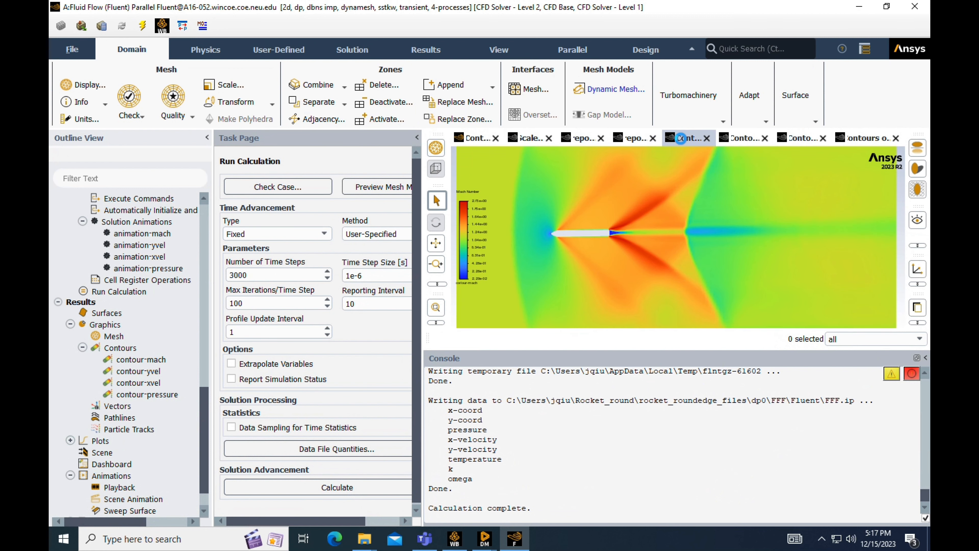
- Open animation playback and play the recorded animation-pressure, animation-xvel, animation-yvel and animation-mach sequences once each
scroll(127, 452, down, 3)
double_click(119, 453)
click(209, 267)
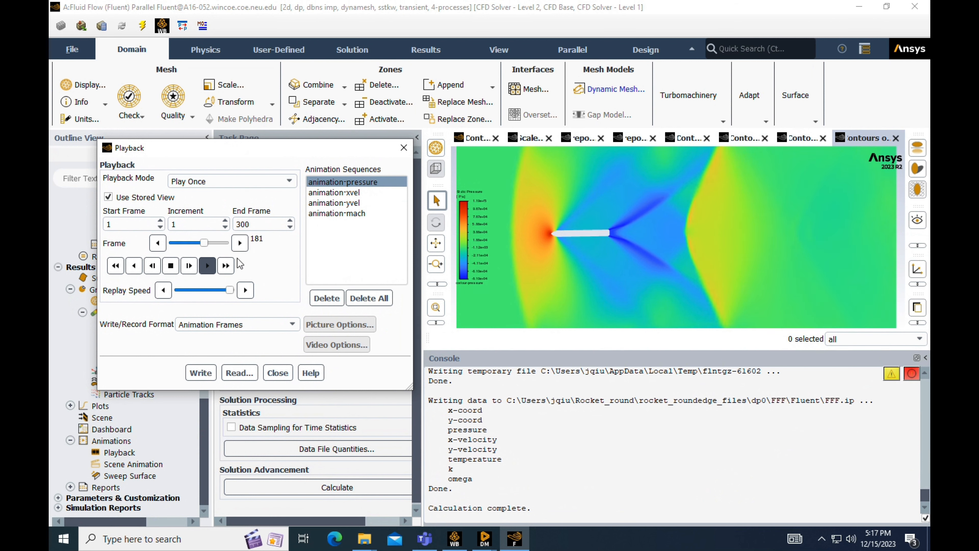
click(210, 265)
click(364, 192)
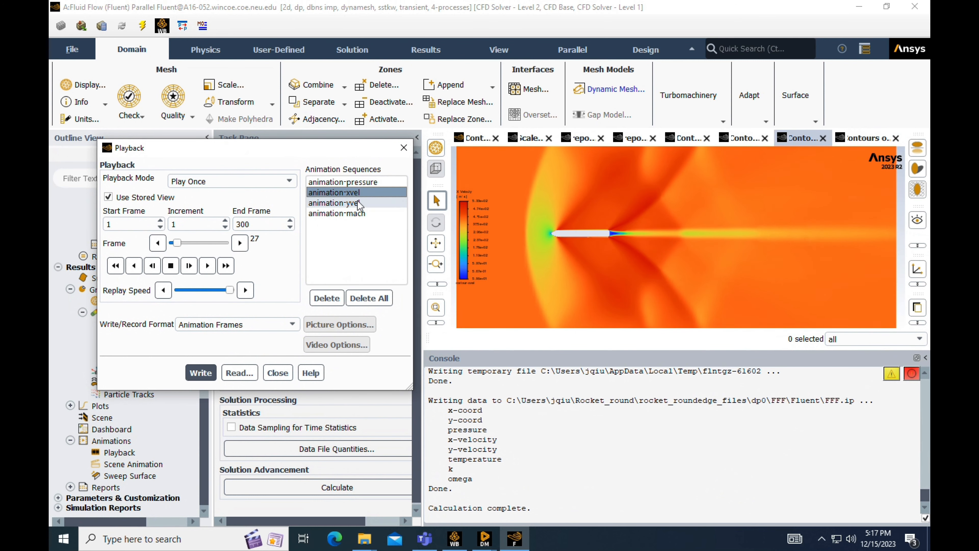
click(357, 201)
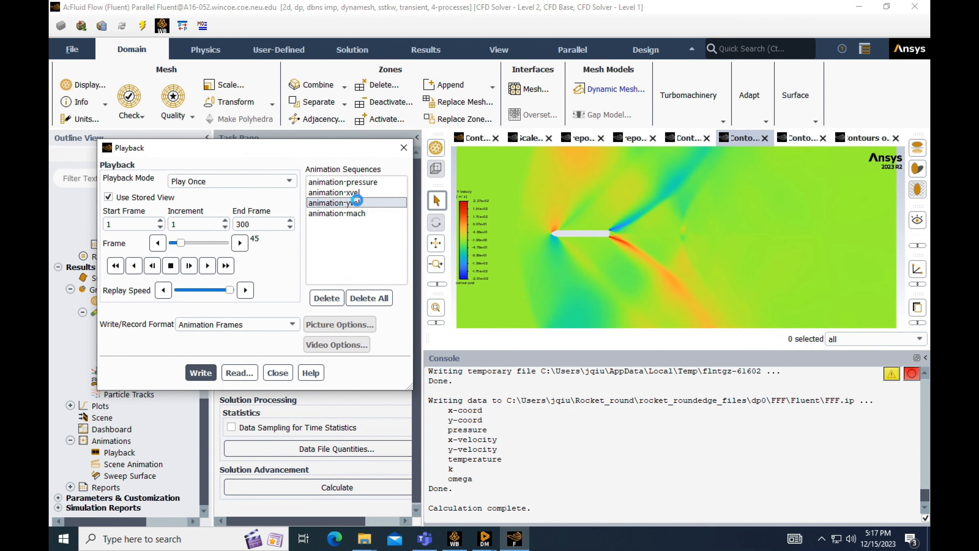
click(361, 214)
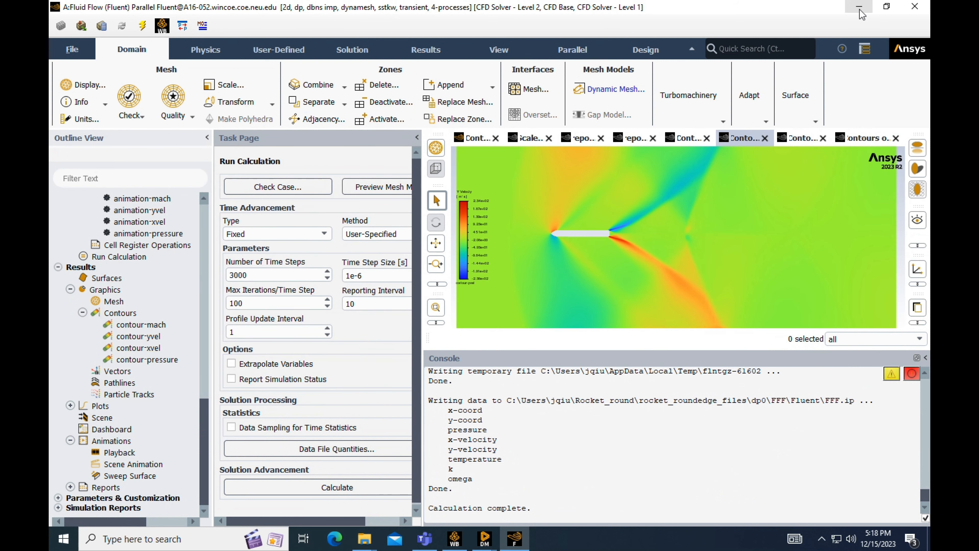
- Switch to File Explorer and open the solver output folder rocket_roundedge_files\dp0\FFF\Fluent inside Rocket_round
click(859, 9)
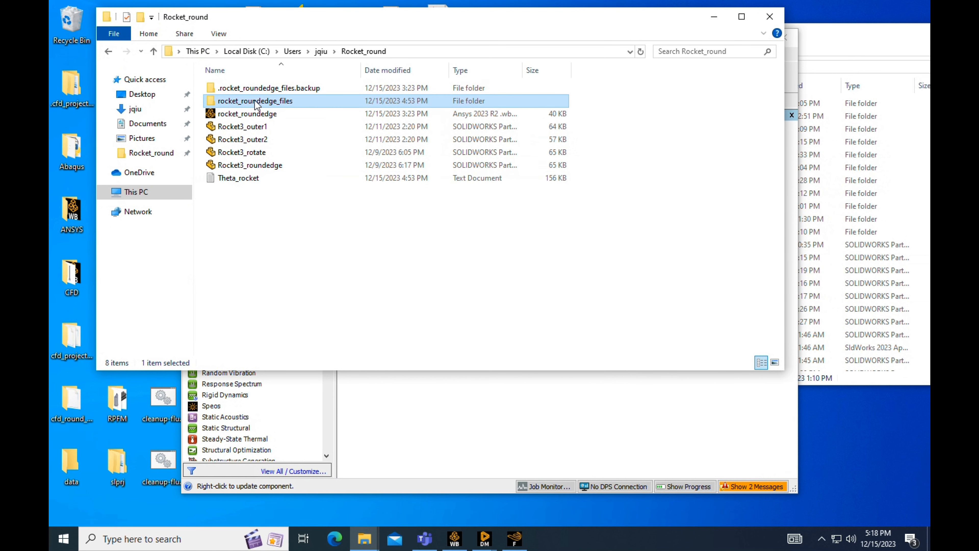
double_click(256, 101)
double_click(250, 88)
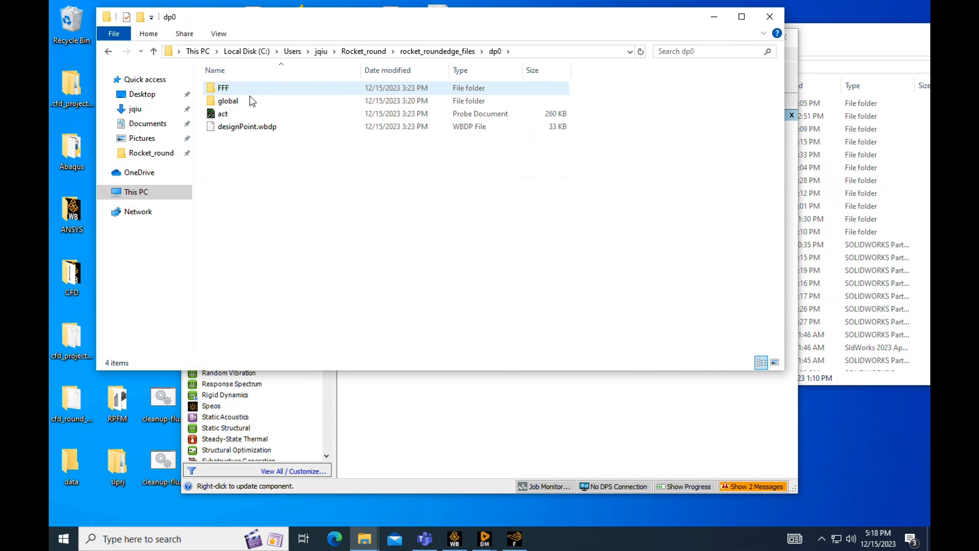
double_click(248, 90)
double_click(248, 102)
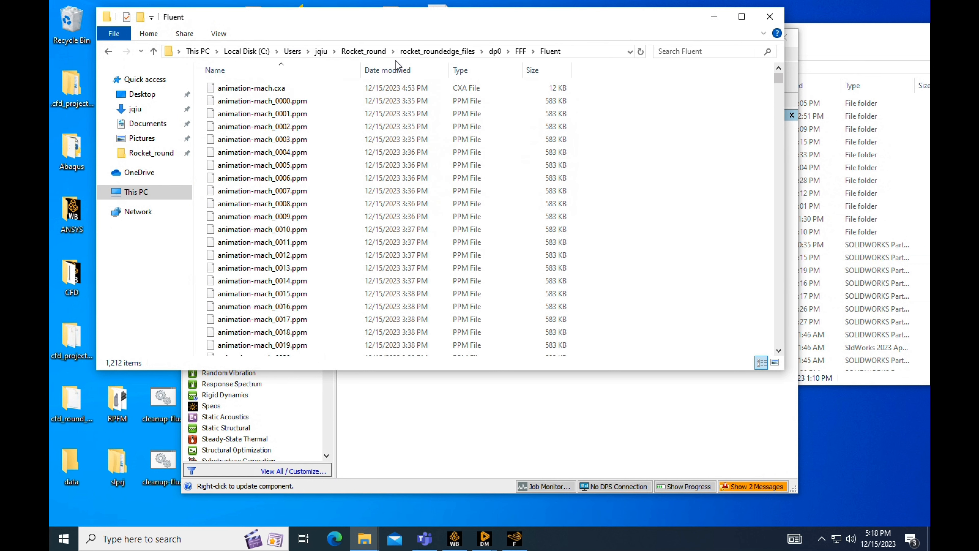
- Inspect the drag report file report-def-0-rfile and close it, then open the lift report file report-def-1-rfile
drag(778, 81, 782, 347)
double_click(247, 247)
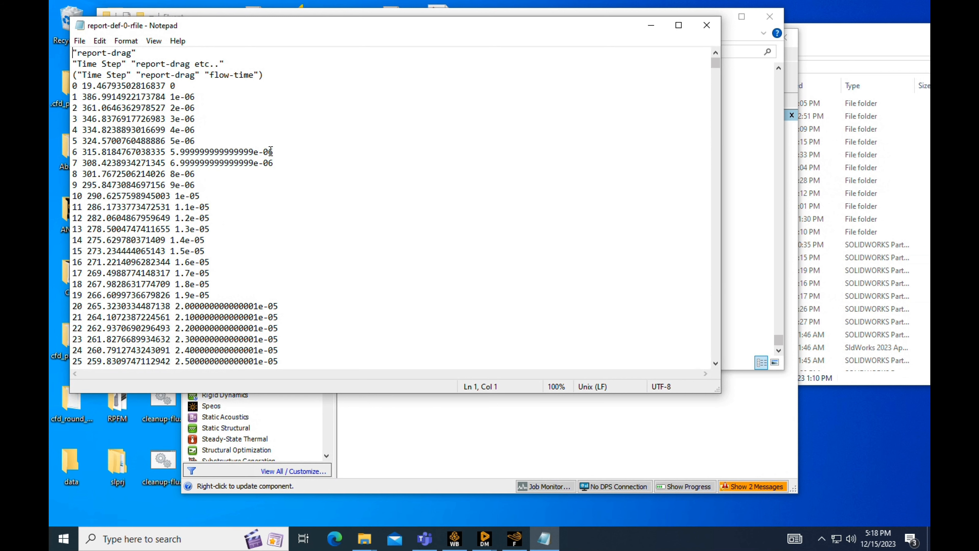
click(706, 25)
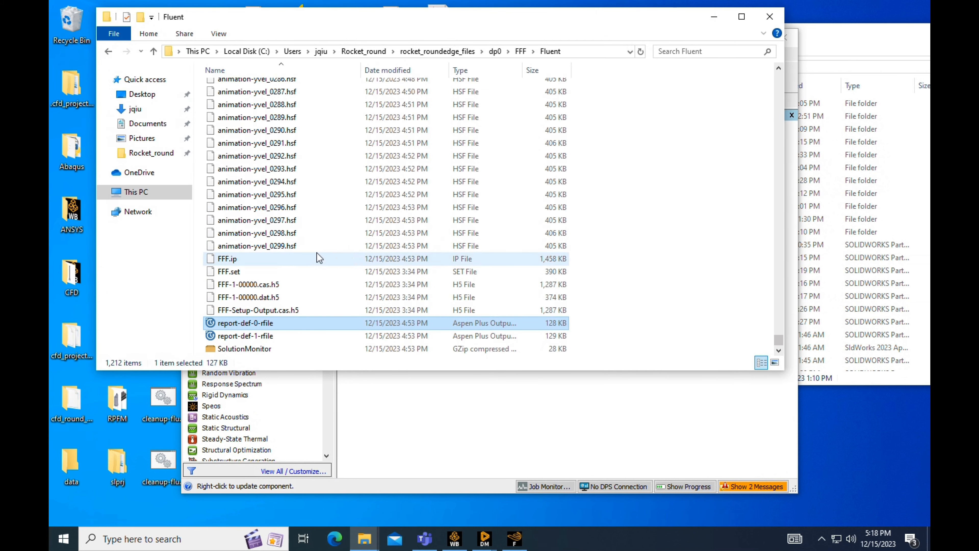
click(276, 336)
double_click(276, 336)
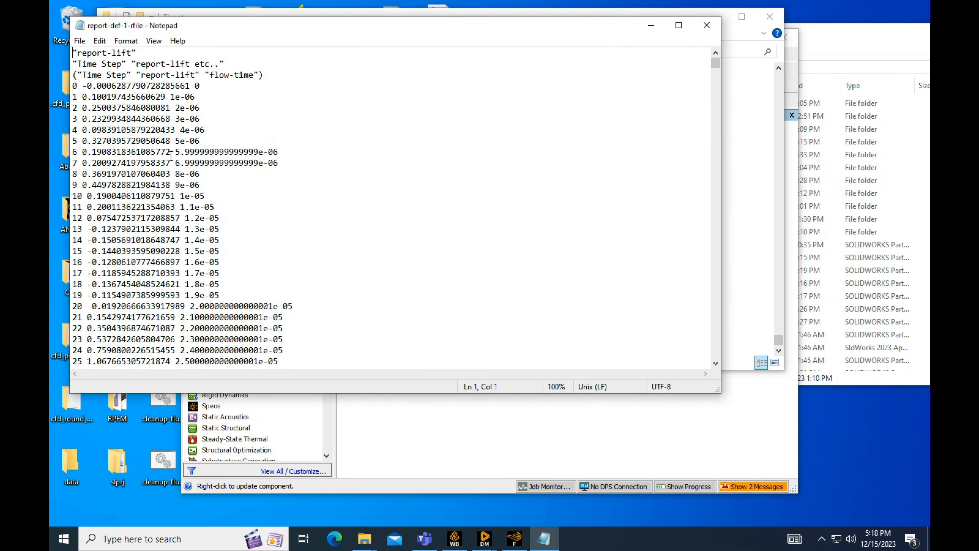